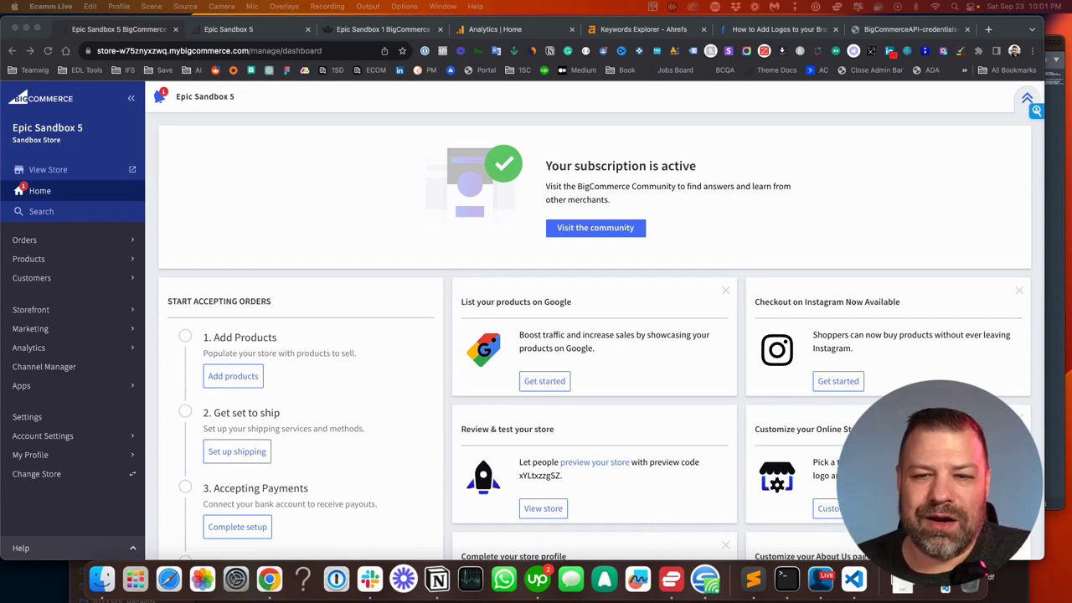
Step: Open the store's user accounts from the account settings and start creating a new user account
{"action": "left_click", "coordinate": [49, 442]}
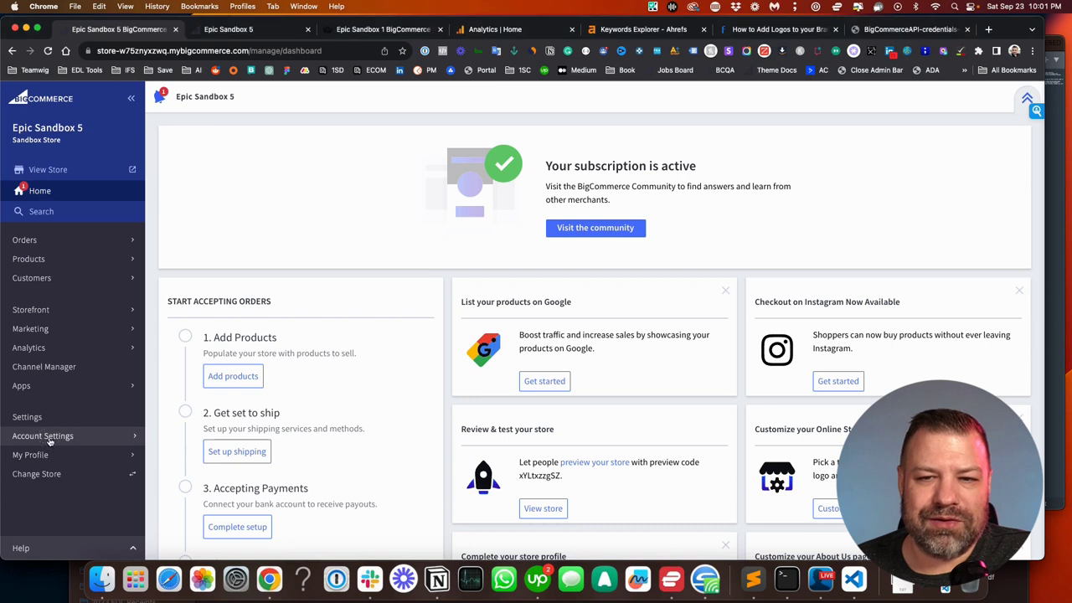
{"action": "left_click", "coordinate": [50, 437]}
{"action": "left_click", "coordinate": [37, 273]}
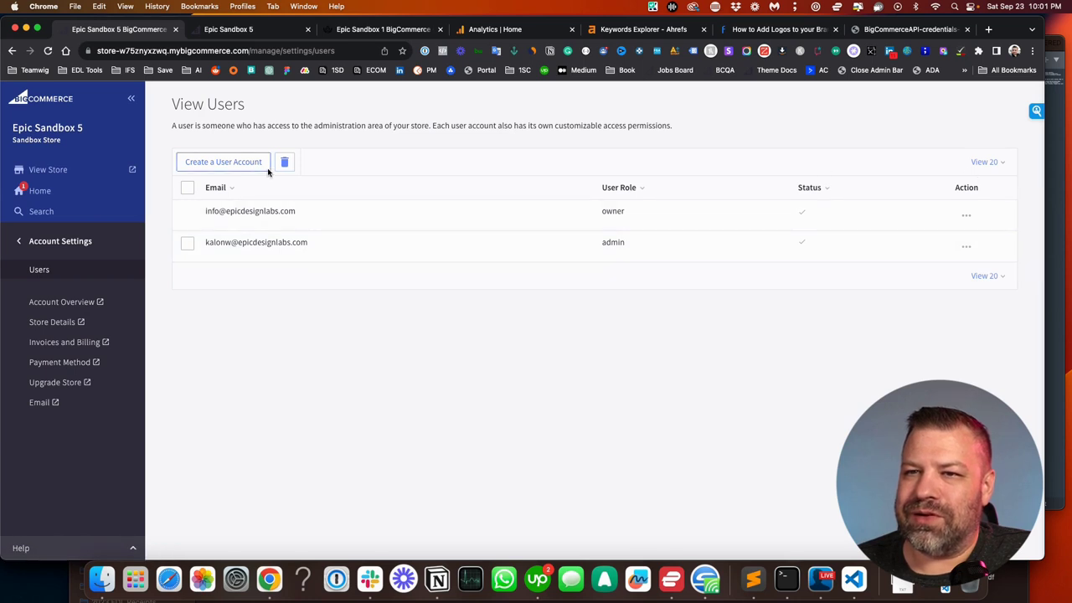
{"action": "left_click", "coordinate": [223, 162]}
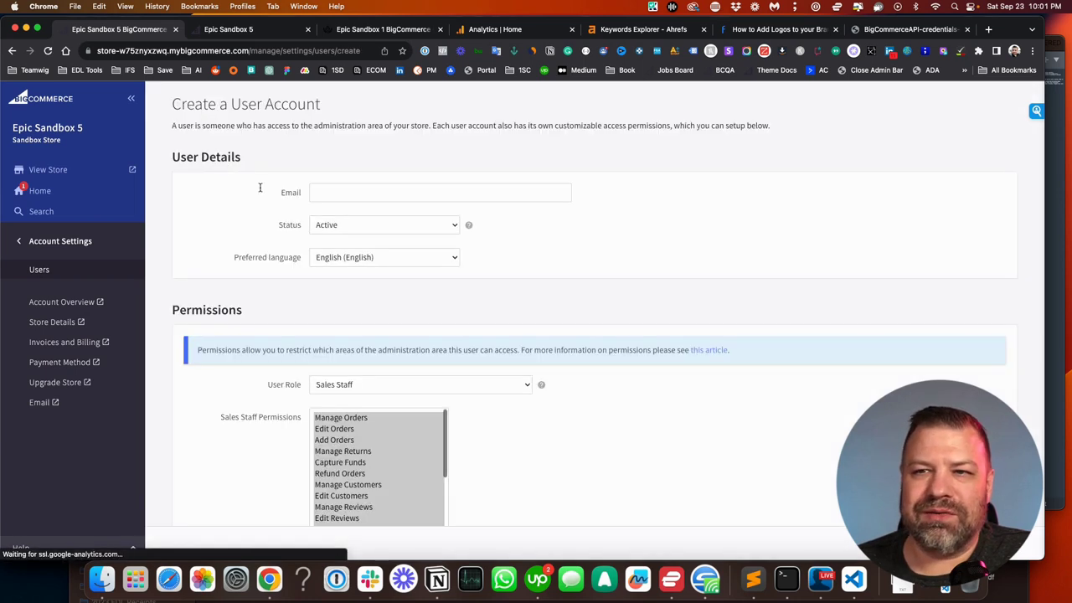
Step: Enter the new user's email address in the user details
{"action": "left_click", "coordinate": [342, 196]}
{"action": "type", "text": ";lkhasdf;lk"}
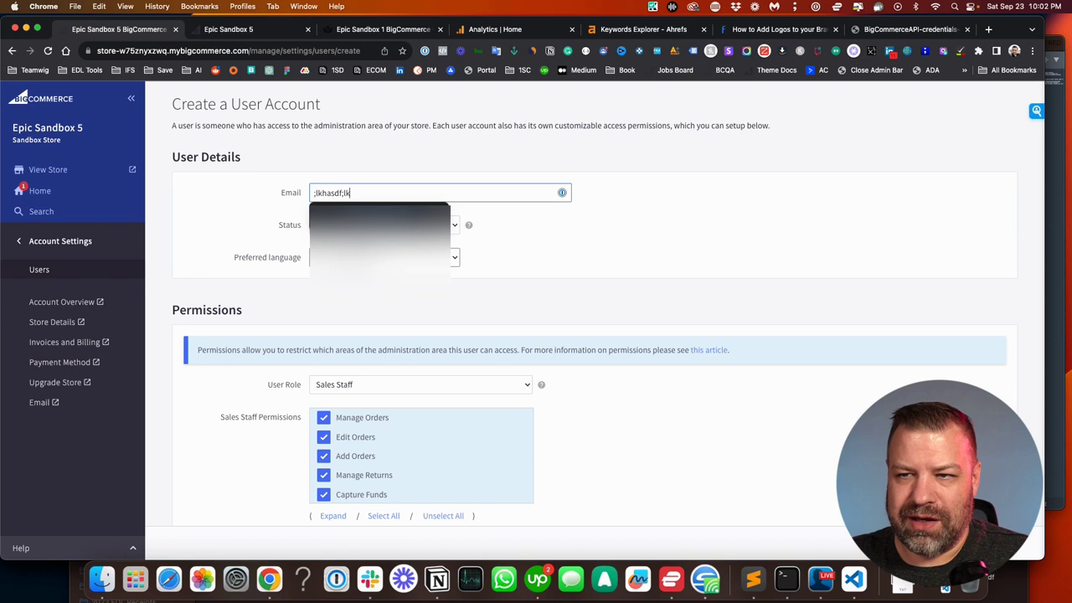
{"action": "type", "text": "hasdf;lkh"}
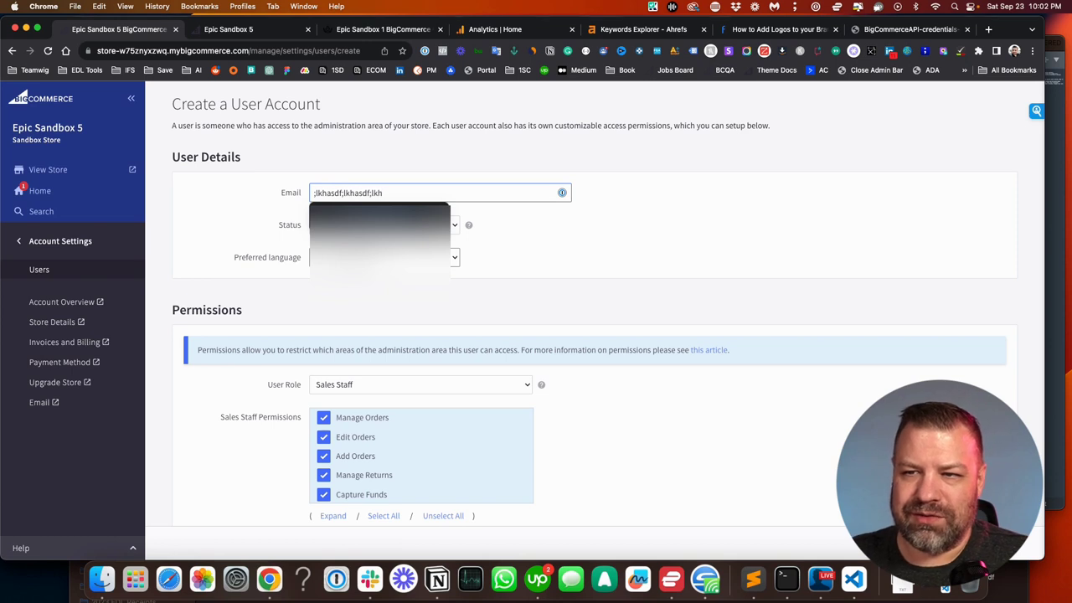
{"action": "left_click", "coordinate": [537, 255]}
{"action": "left_click", "coordinate": [374, 225]}
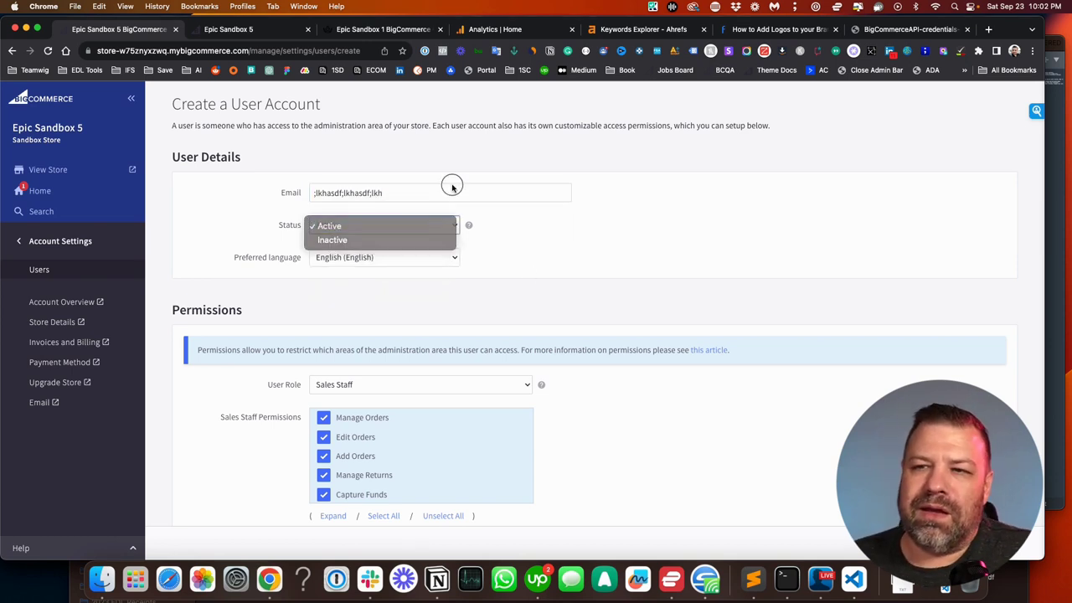
{"action": "left_click", "coordinate": [448, 191]}
{"action": "type", "text": "@gmail.com"}
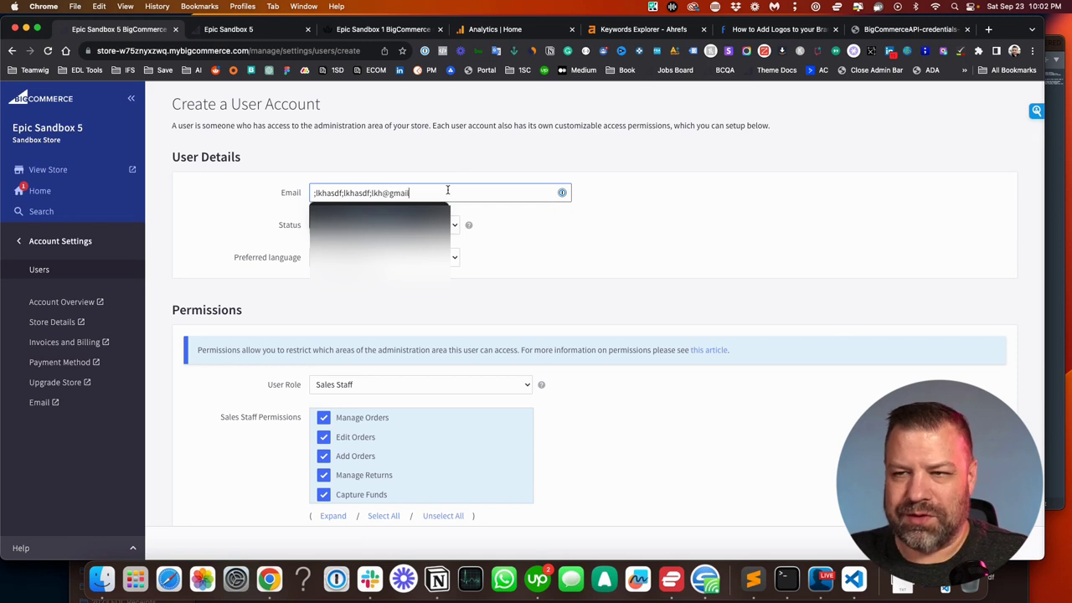
{"action": "left_click", "coordinate": [574, 244]}
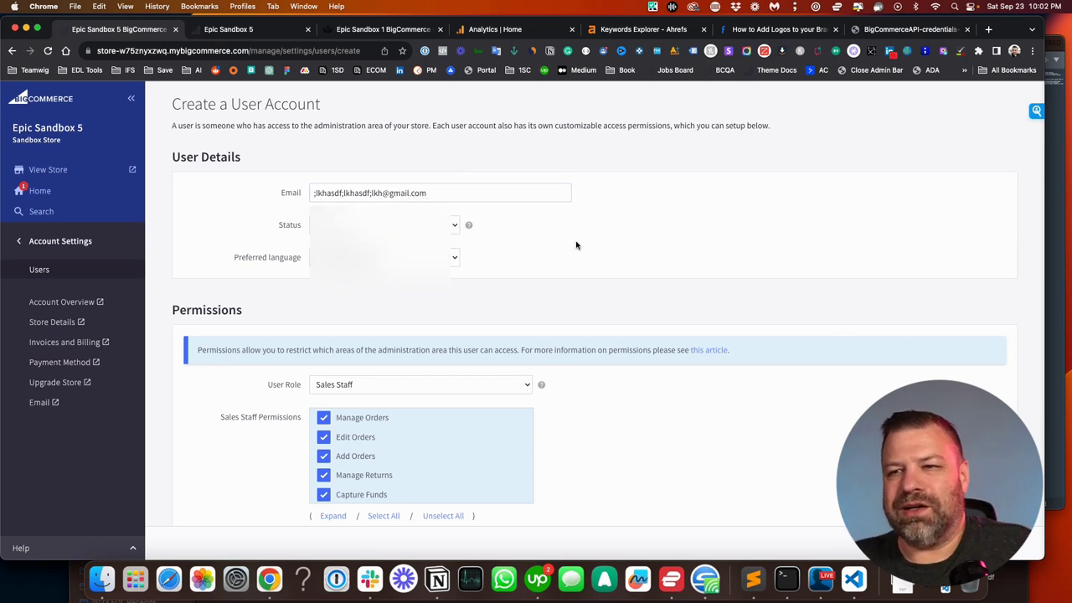
Step: Review the available status and preferred language options for the new user, keeping Active and English
{"action": "left_click", "coordinate": [369, 226]}
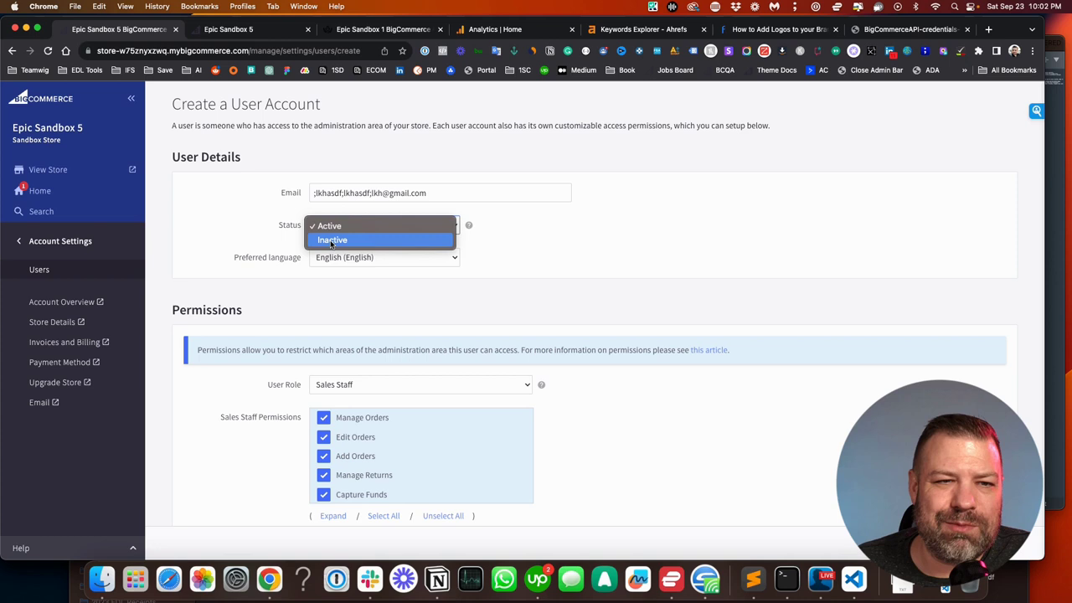
{"action": "left_click", "coordinate": [540, 244]}
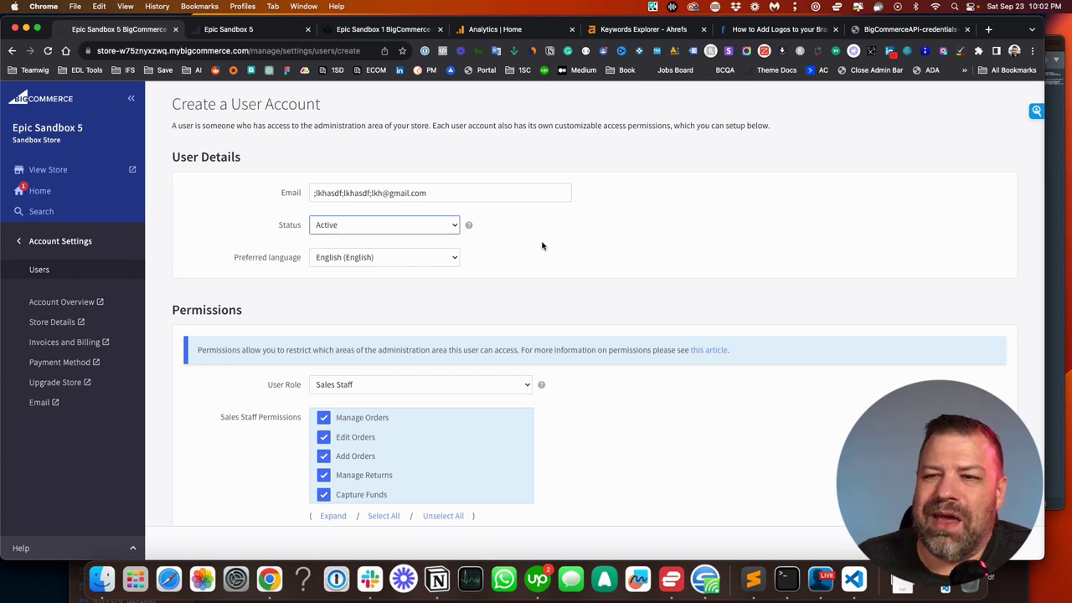
{"action": "triple_click", "coordinate": [452, 192]}
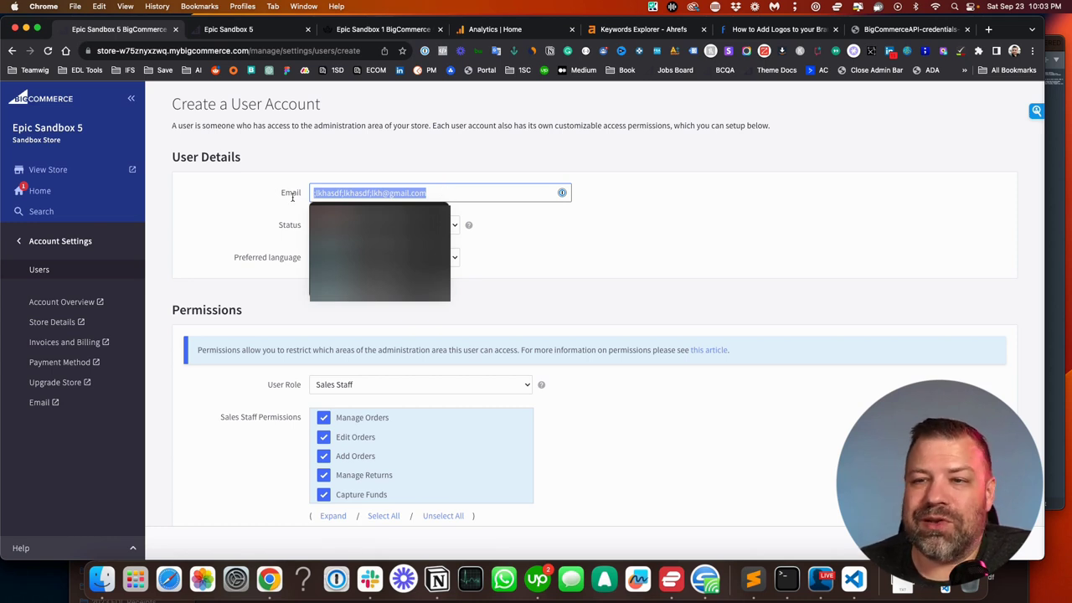
{"action": "left_click", "coordinate": [548, 256]}
{"action": "left_click", "coordinate": [372, 262]}
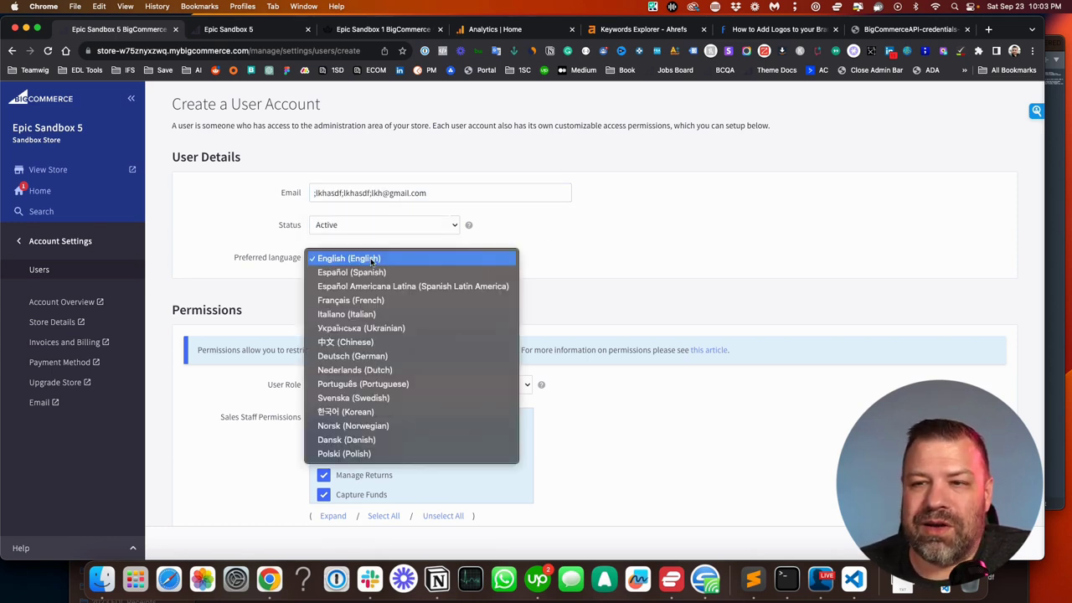
{"action": "left_click", "coordinate": [579, 261]}
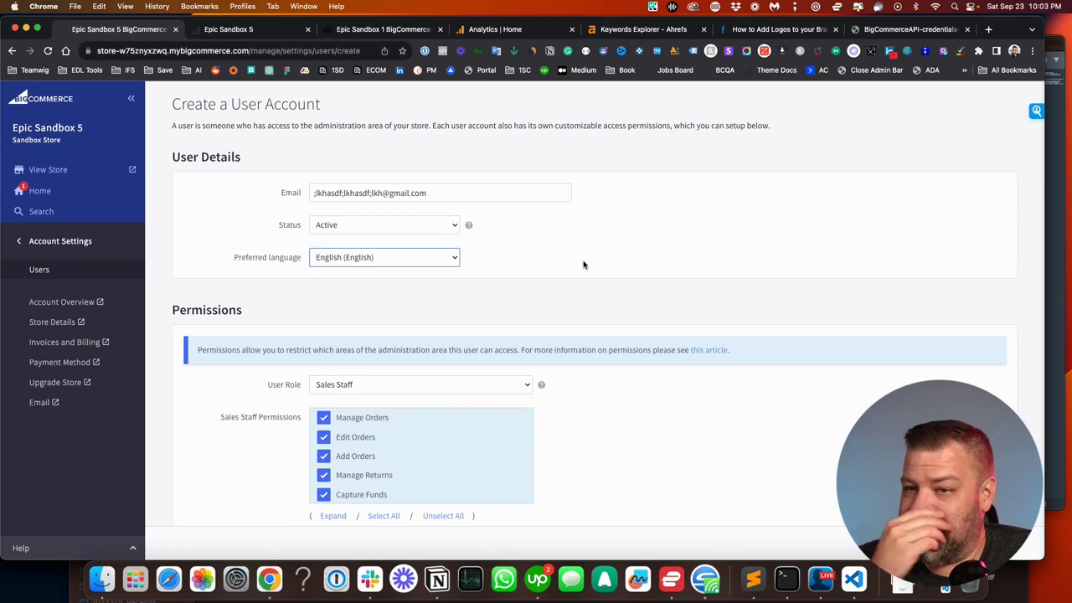
Step: Review the permissions included in the Sales Staff role
{"action": "scroll", "coordinate": [544, 306], "scroll_direction": "down", "scroll_amount": 5}
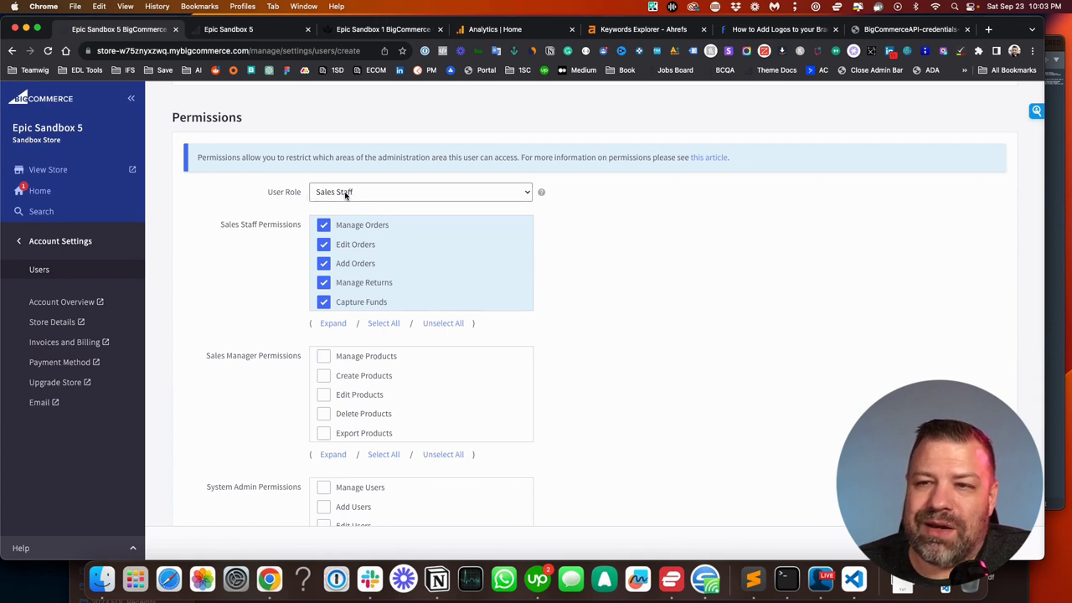
{"action": "scroll", "coordinate": [347, 268], "scroll_direction": "down", "scroll_amount": 5}
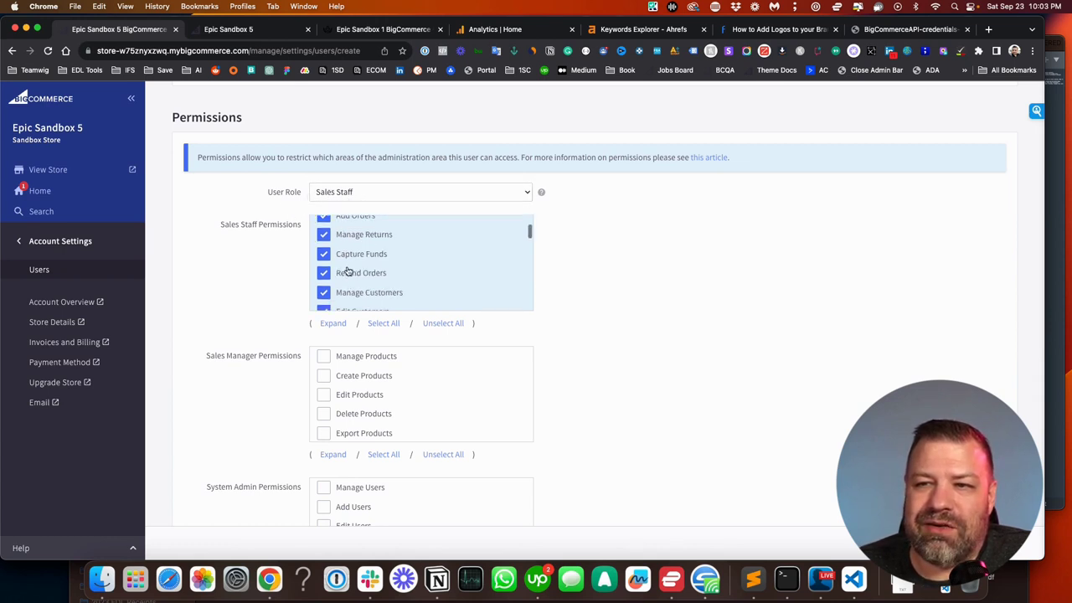
{"action": "scroll", "coordinate": [348, 269], "scroll_direction": "down", "scroll_amount": 10}
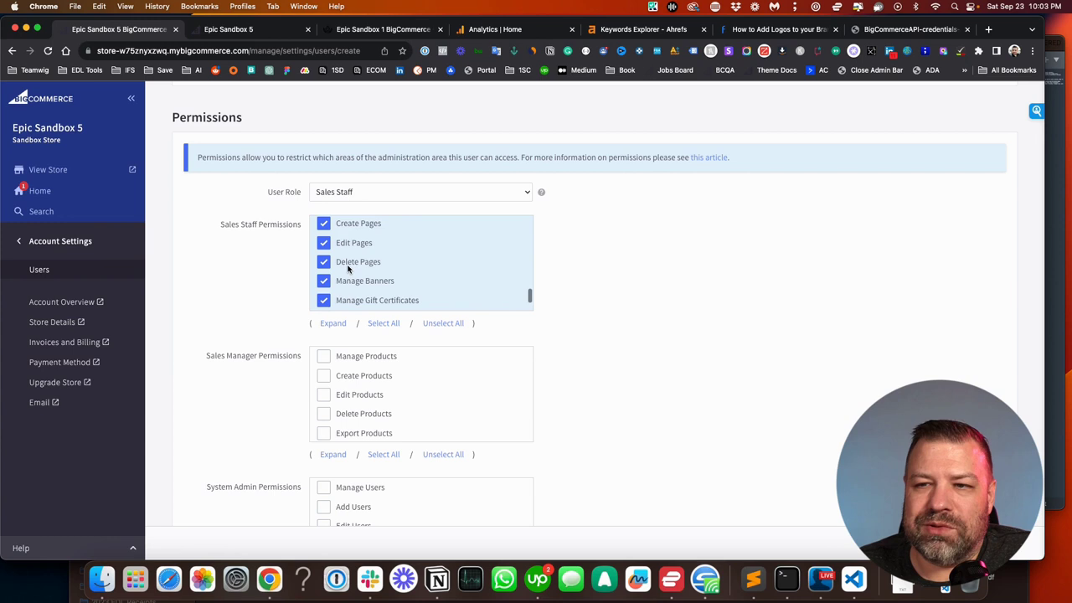
{"action": "scroll", "coordinate": [349, 269], "scroll_direction": "down", "scroll_amount": 5}
{"action": "scroll", "coordinate": [724, 246], "scroll_direction": "up", "scroll_amount": 5}
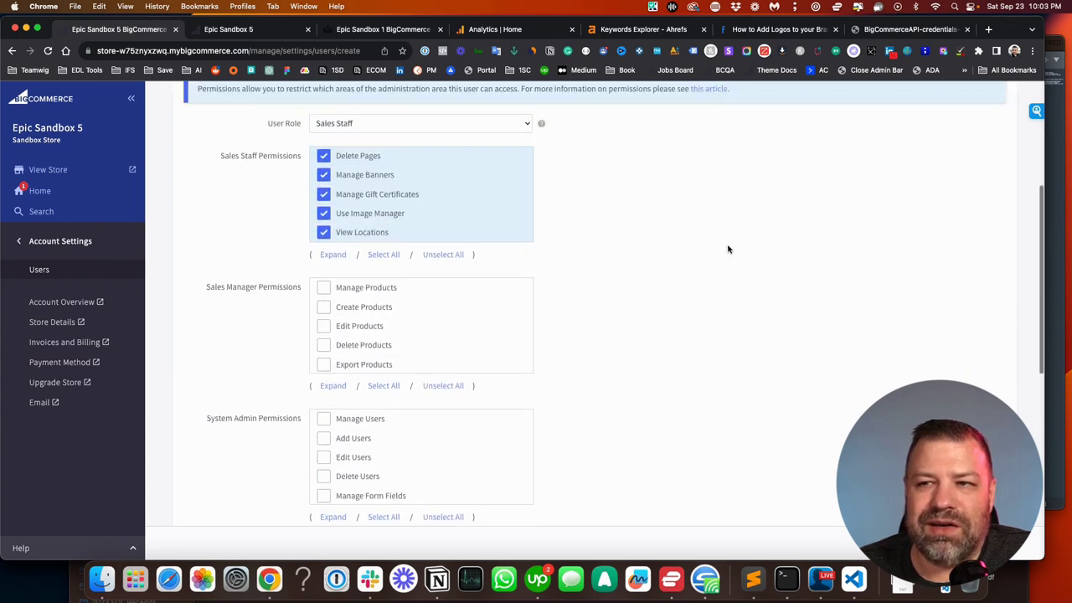
Step: Set the user role to Sales Manager and look through the Sales Manager permissions
{"action": "left_click", "coordinate": [407, 172]}
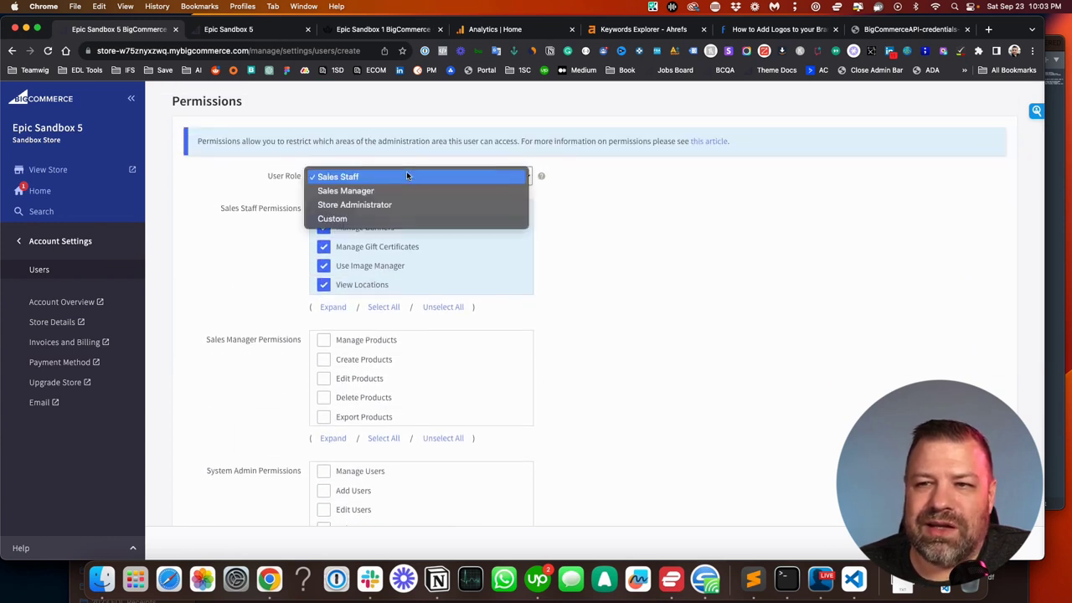
{"action": "left_click", "coordinate": [367, 192]}
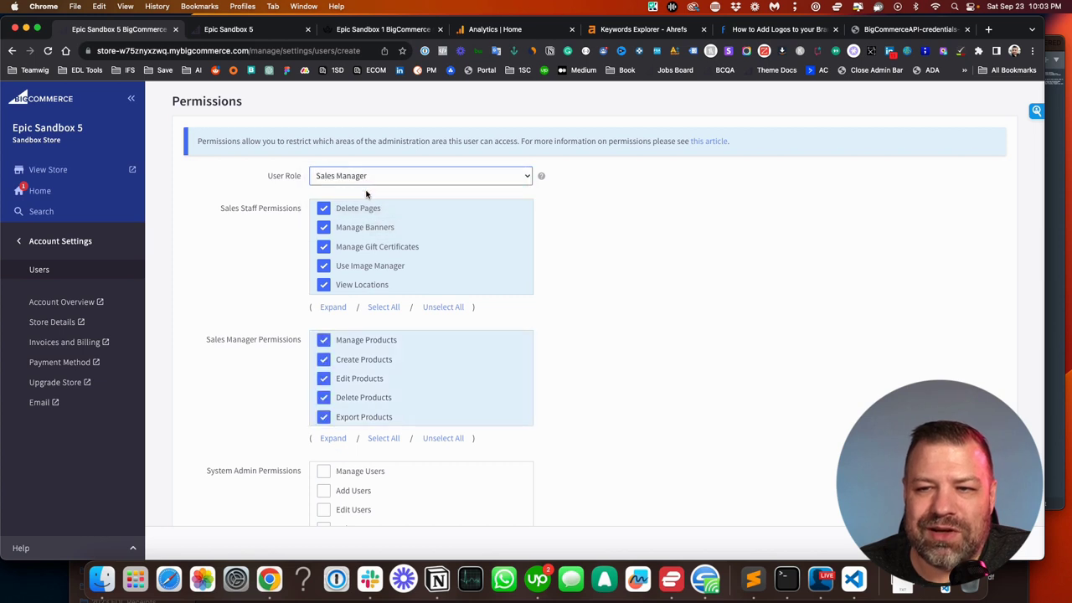
{"action": "scroll", "coordinate": [369, 364], "scroll_direction": "down", "scroll_amount": 10}
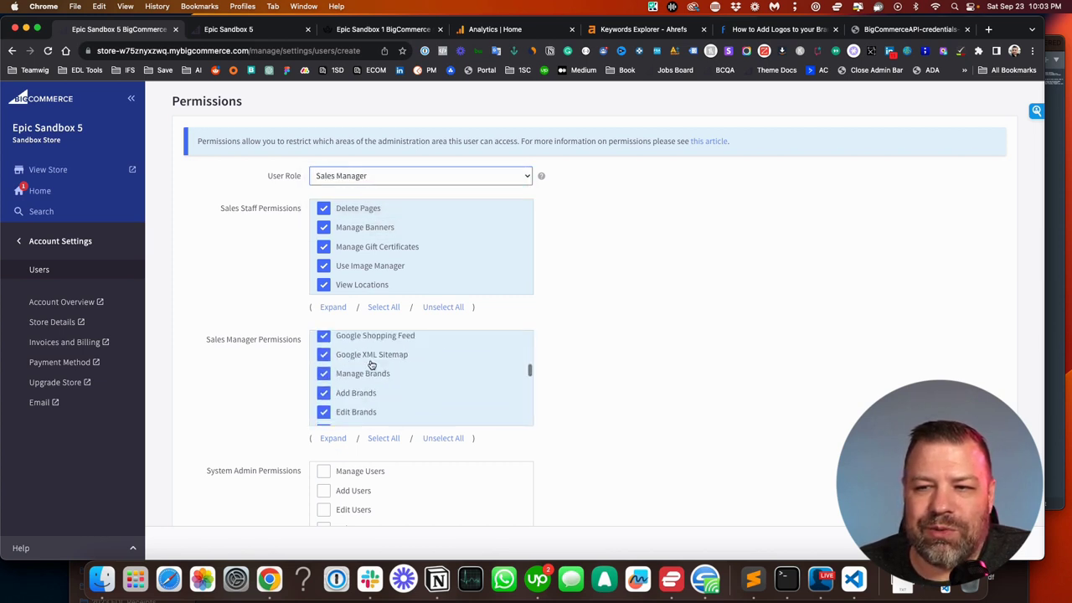
{"action": "scroll", "coordinate": [371, 363], "scroll_direction": "up", "scroll_amount": 10}
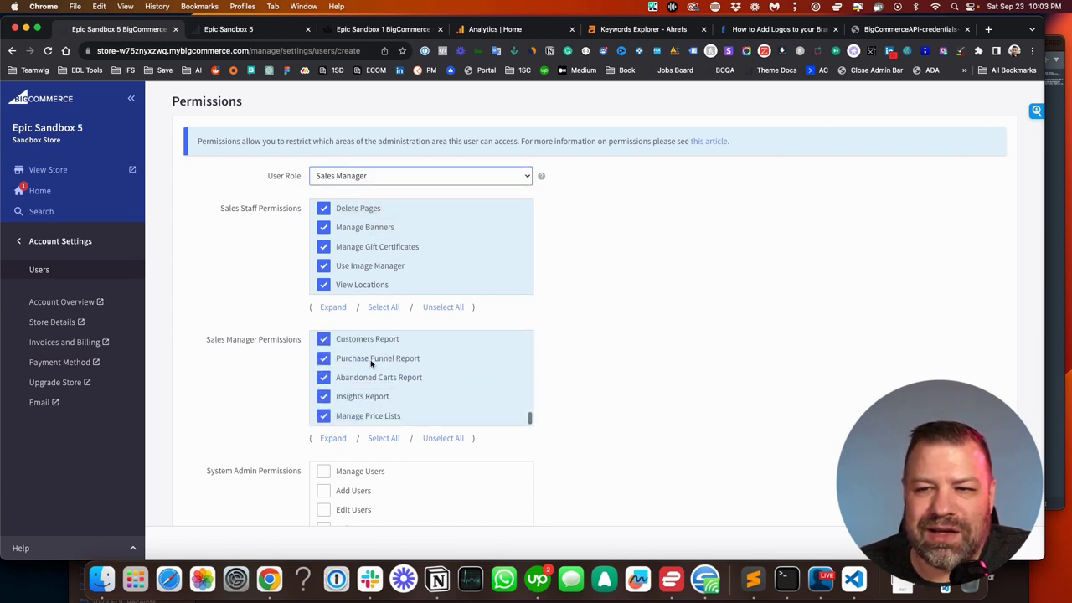
Step: Set the user role to Store Administrator
{"action": "left_click", "coordinate": [368, 176]}
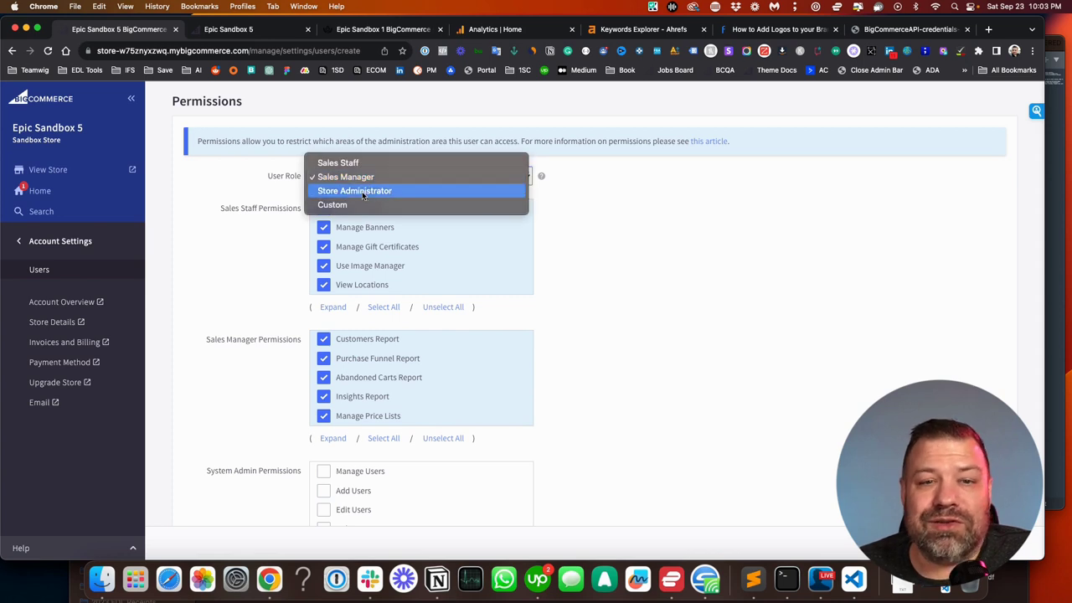
{"action": "left_click", "coordinate": [360, 191]}
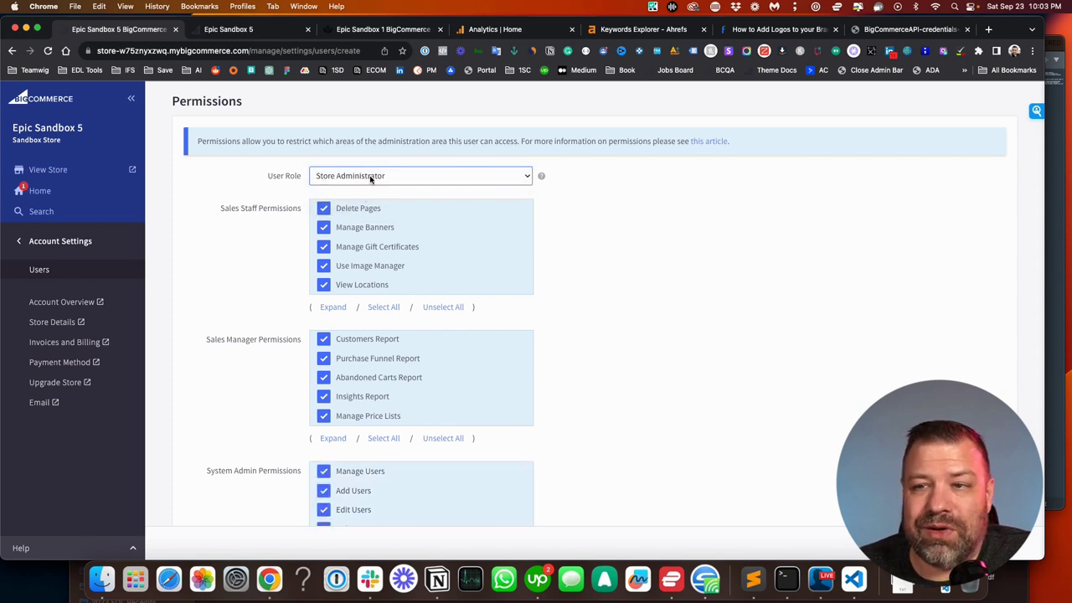
{"action": "scroll", "coordinate": [603, 244], "scroll_direction": "down", "scroll_amount": 3}
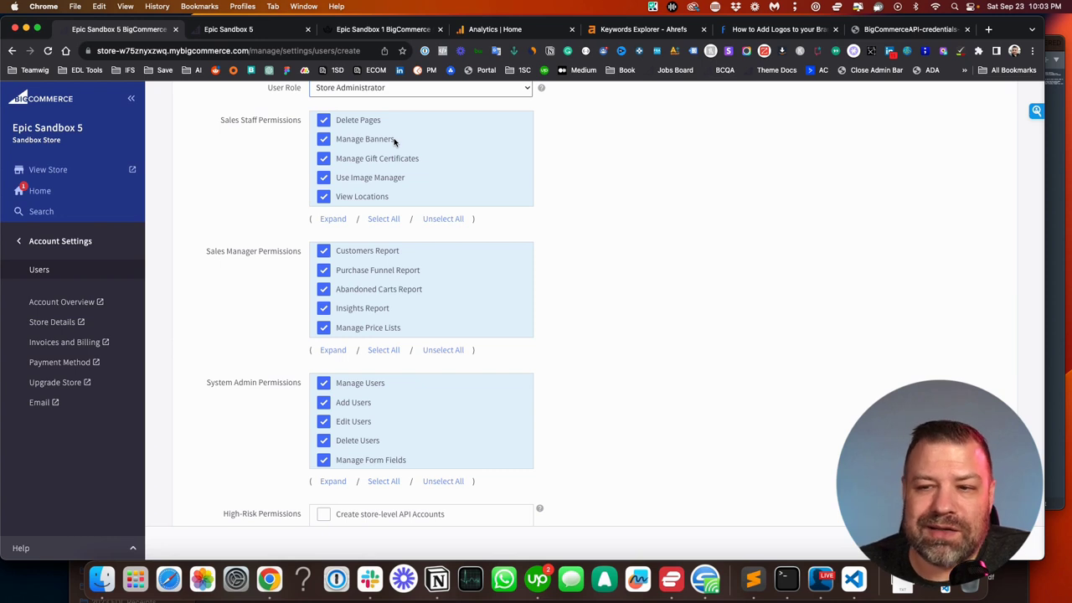
Step: Remove the Delete Users permission from the system admin permissions, and grant it again
{"action": "left_click", "coordinate": [323, 444]}
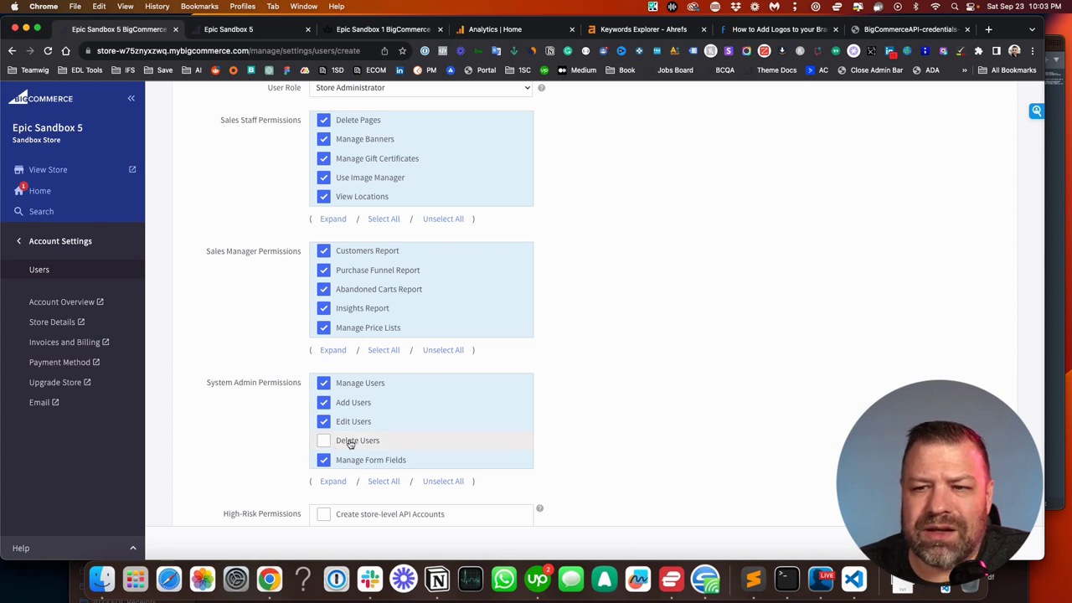
{"action": "scroll", "coordinate": [348, 444], "scroll_direction": "up", "scroll_amount": 2}
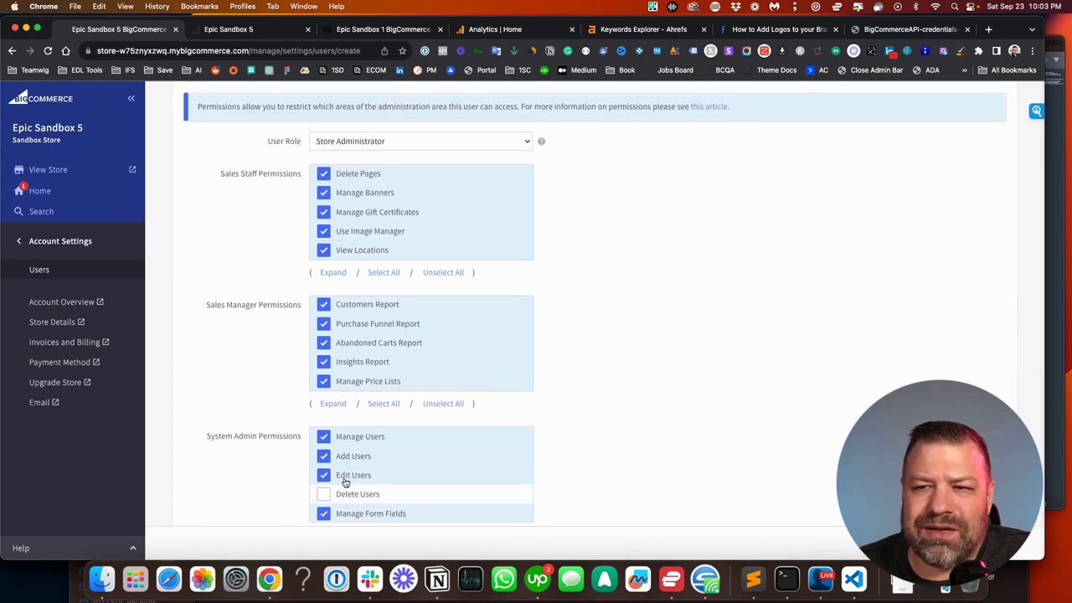
{"action": "scroll", "coordinate": [347, 480], "scroll_direction": "down", "scroll_amount": 2}
{"action": "scroll", "coordinate": [344, 481], "scroll_direction": "up", "scroll_amount": 2}
{"action": "scroll", "coordinate": [272, 479], "scroll_direction": "down", "scroll_amount": 3}
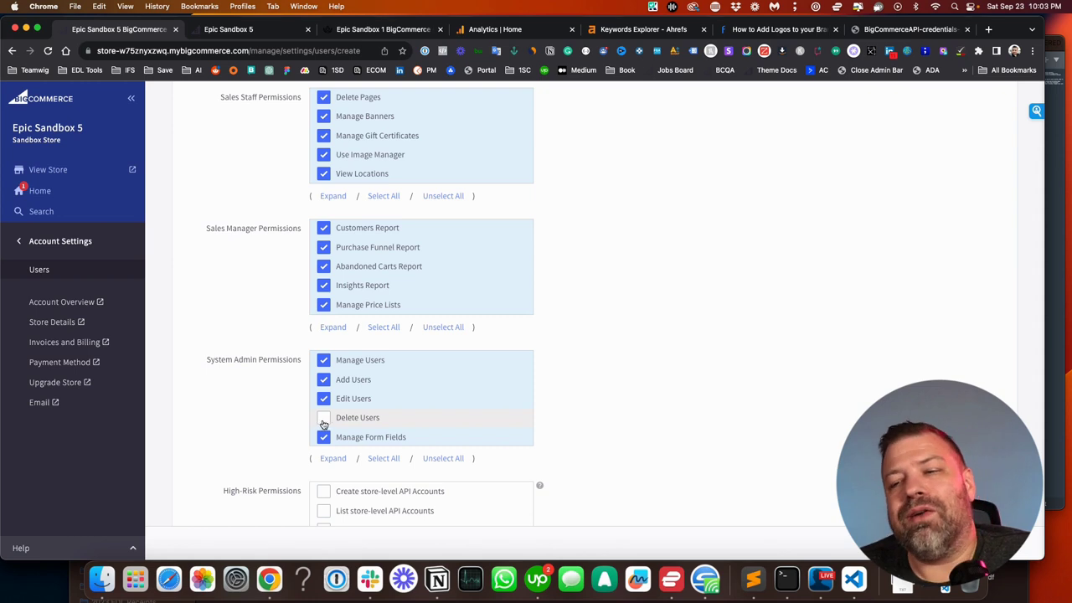
{"action": "left_click", "coordinate": [323, 419]}
Step: Grant the high-risk permissions to create, list and delete store-level API accounts, and remove all three again
{"action": "scroll", "coordinate": [240, 486], "scroll_direction": "down", "scroll_amount": 5}
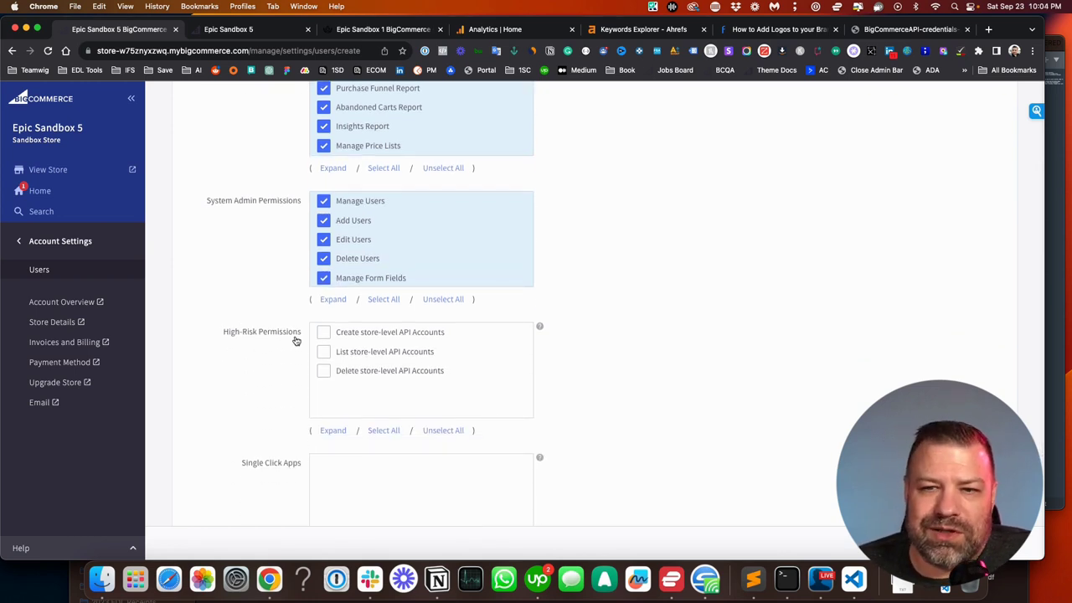
{"action": "left_click", "coordinate": [323, 333]}
{"action": "left_click", "coordinate": [324, 352]}
{"action": "left_click", "coordinate": [323, 371]}
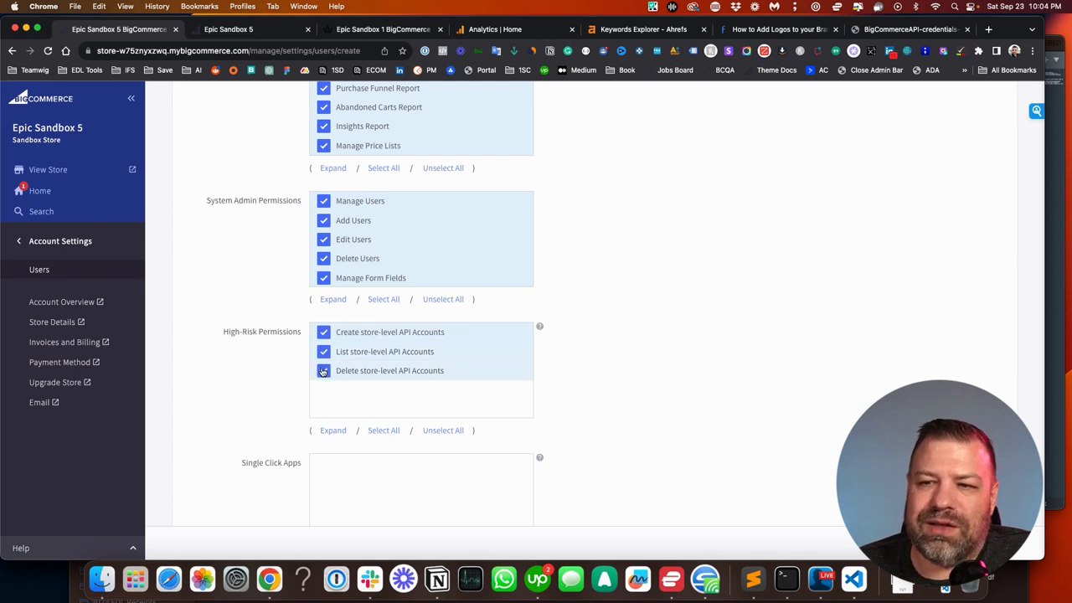
{"action": "left_click", "coordinate": [323, 371]}
{"action": "left_click", "coordinate": [324, 352]}
{"action": "left_click", "coordinate": [324, 333]}
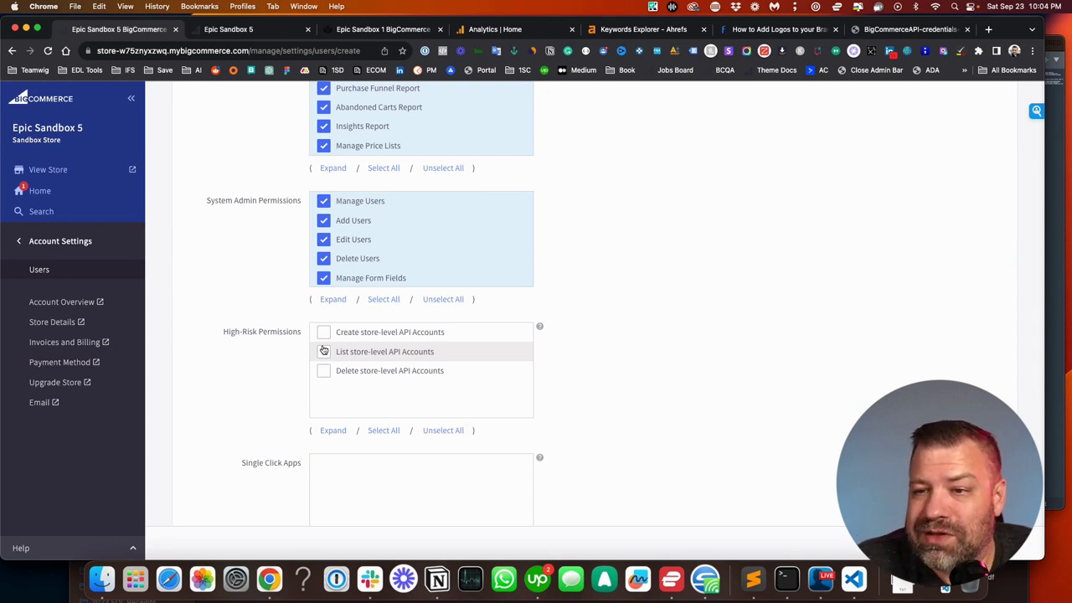
Step: Examine the Store Administrator's permission groups, the single click apps and the WebDAV option on the user form
{"action": "scroll", "coordinate": [276, 424], "scroll_direction": "down", "scroll_amount": 5}
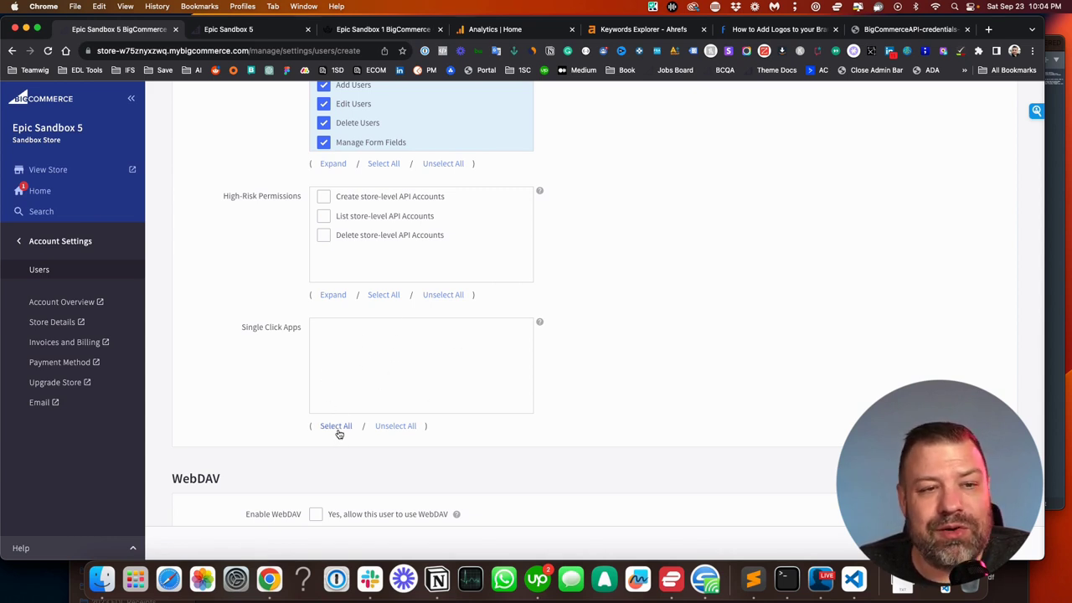
{"action": "scroll", "coordinate": [395, 434], "scroll_direction": "up", "scroll_amount": 5}
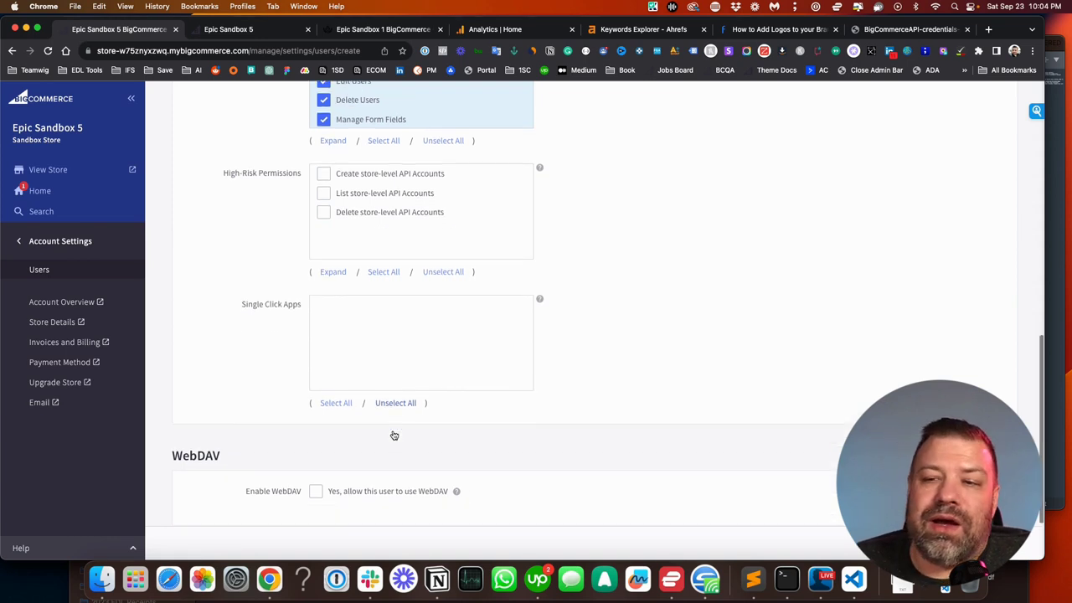
{"action": "scroll", "coordinate": [393, 435], "scroll_direction": "up", "scroll_amount": 2}
{"action": "scroll", "coordinate": [347, 199], "scroll_direction": "up", "scroll_amount": 3}
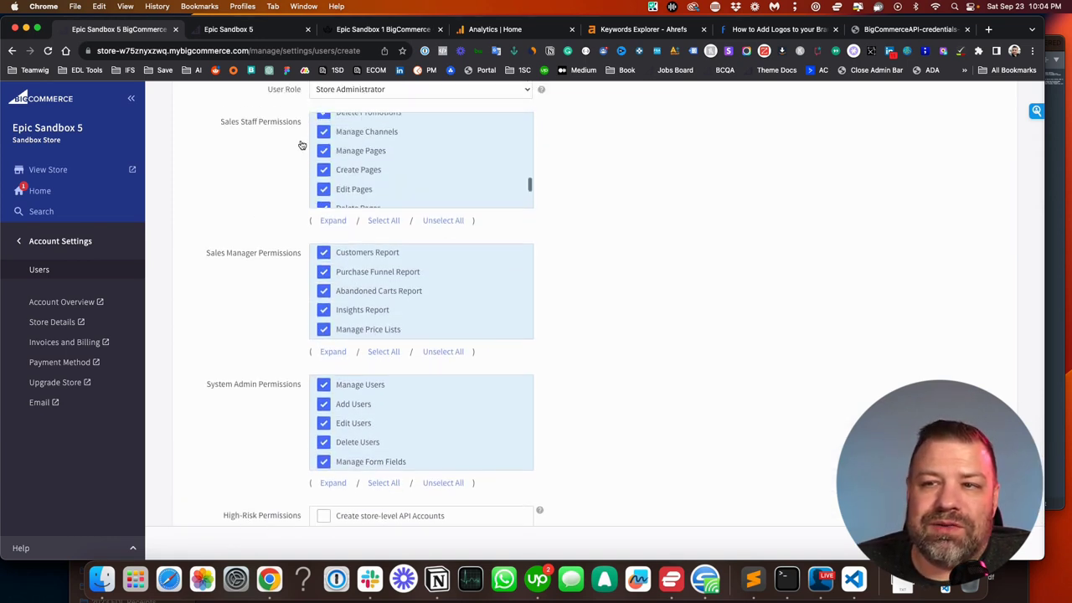
{"action": "scroll", "coordinate": [355, 139], "scroll_direction": "up", "scroll_amount": 2}
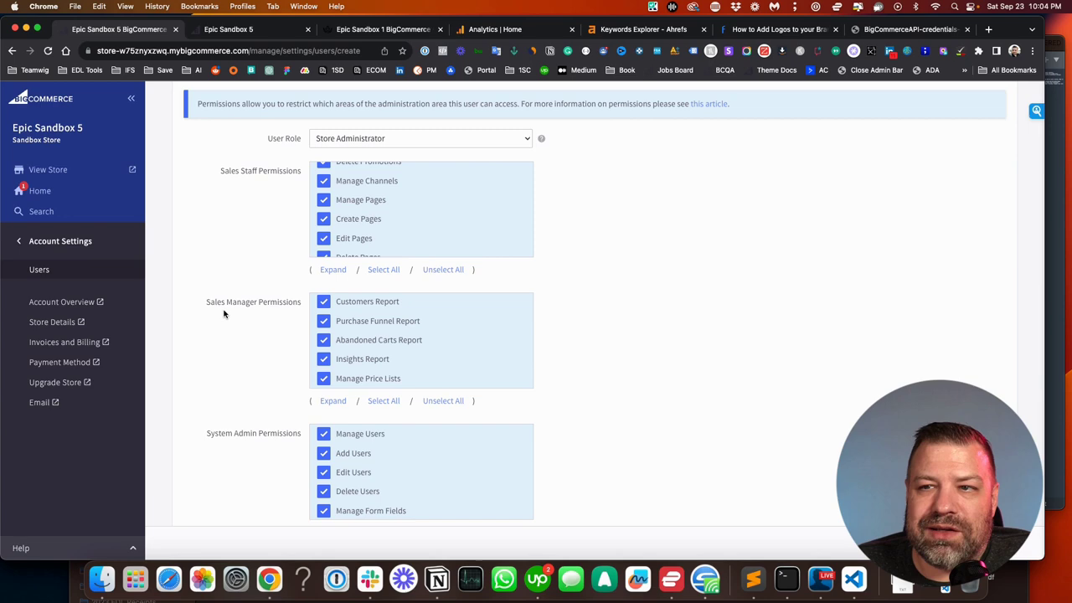
{"action": "scroll", "coordinate": [226, 314], "scroll_direction": "down", "scroll_amount": 10}
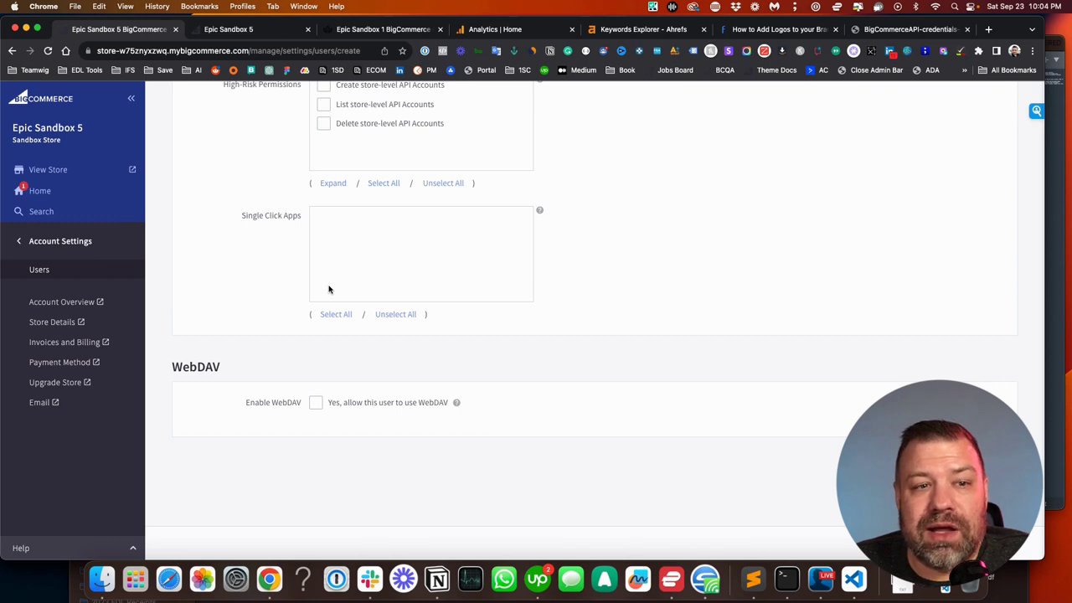
{"action": "scroll", "coordinate": [309, 309], "scroll_direction": "up", "scroll_amount": 10}
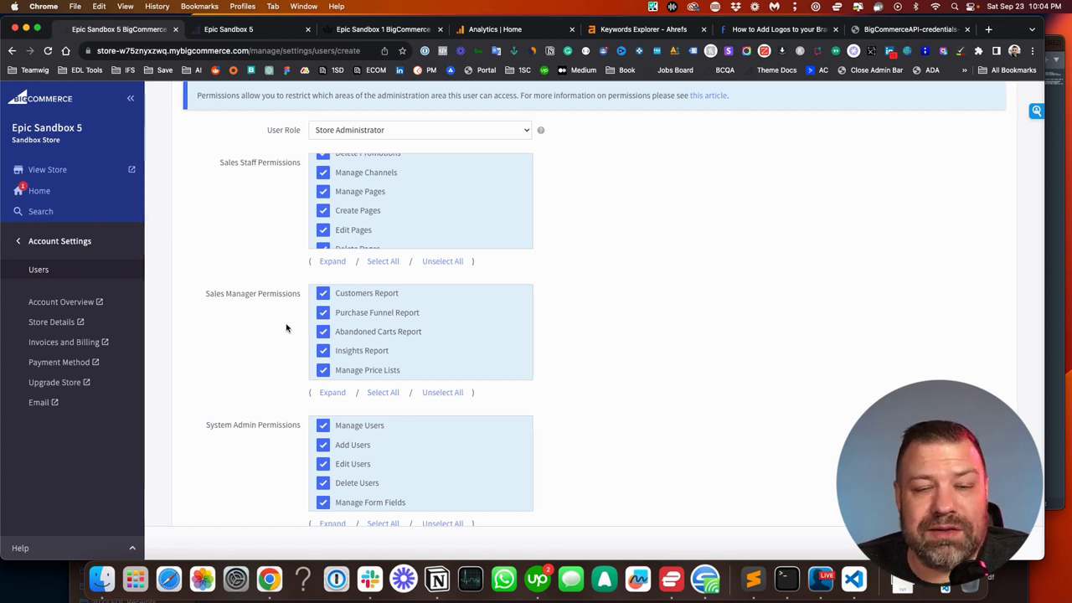
{"action": "scroll", "coordinate": [293, 329], "scroll_direction": "down", "scroll_amount": 5}
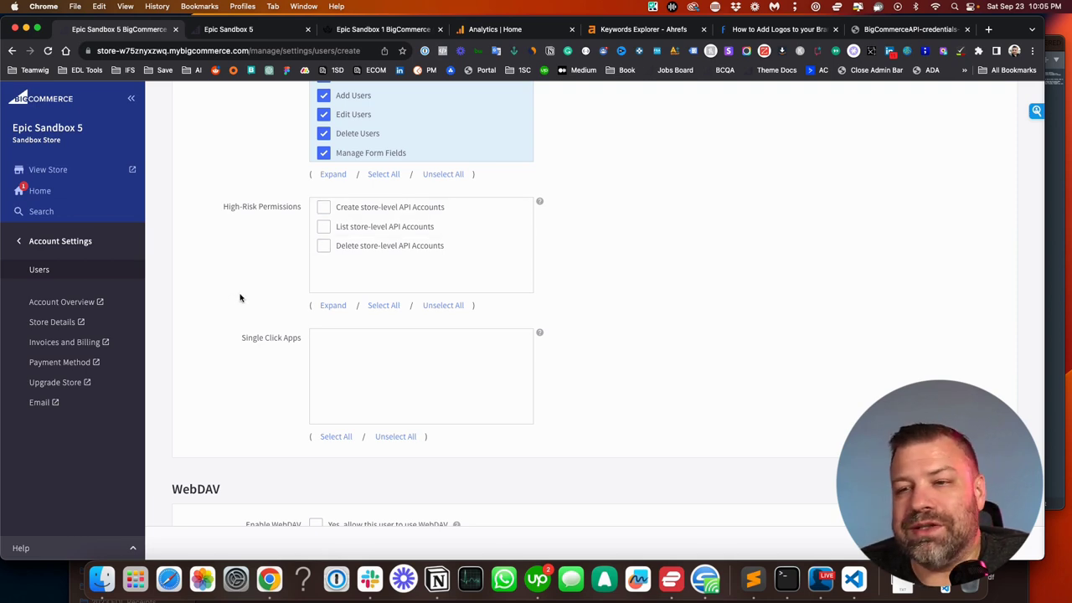
{"action": "scroll", "coordinate": [242, 300], "scroll_direction": "up", "scroll_amount": 10}
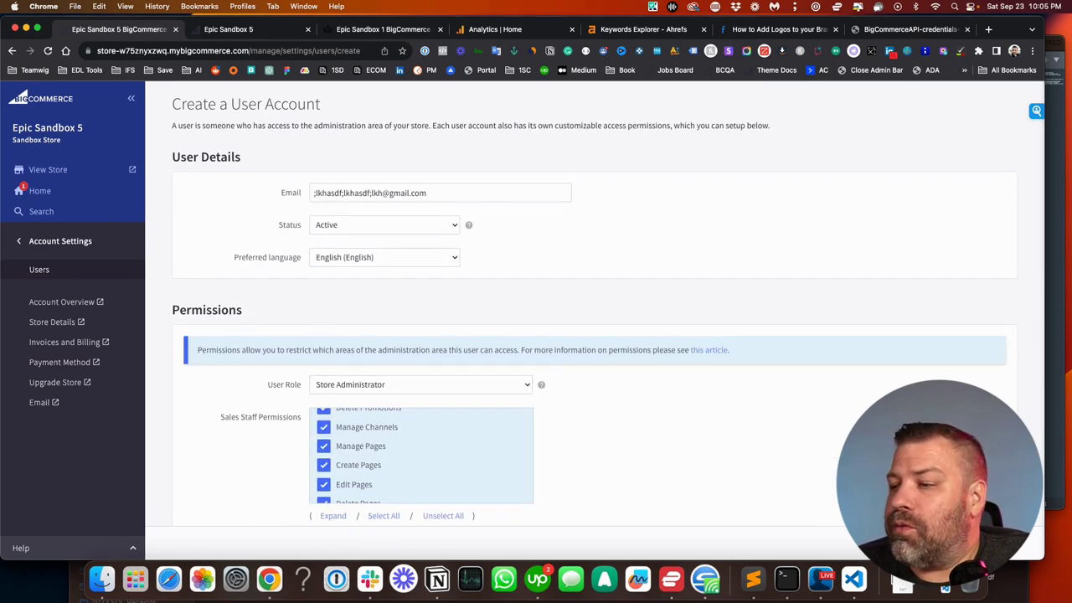